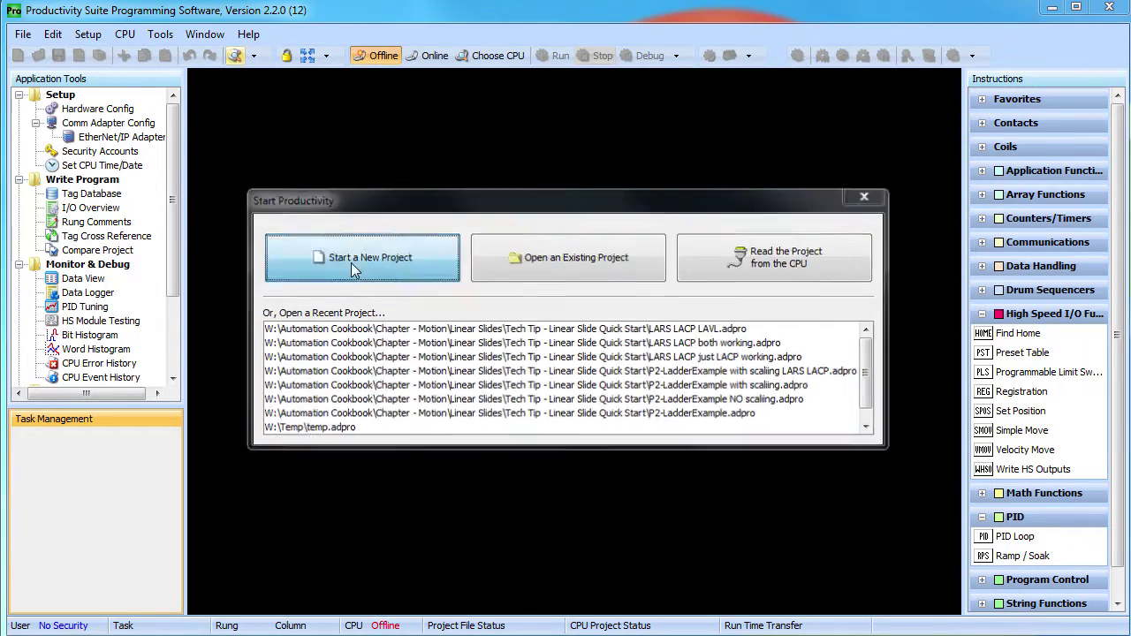
# - Create a new blank ladder project and go online with the P2-550 CPU over USB 2.0
pyautogui.click(351, 262)
pyautogui.click(570, 382)
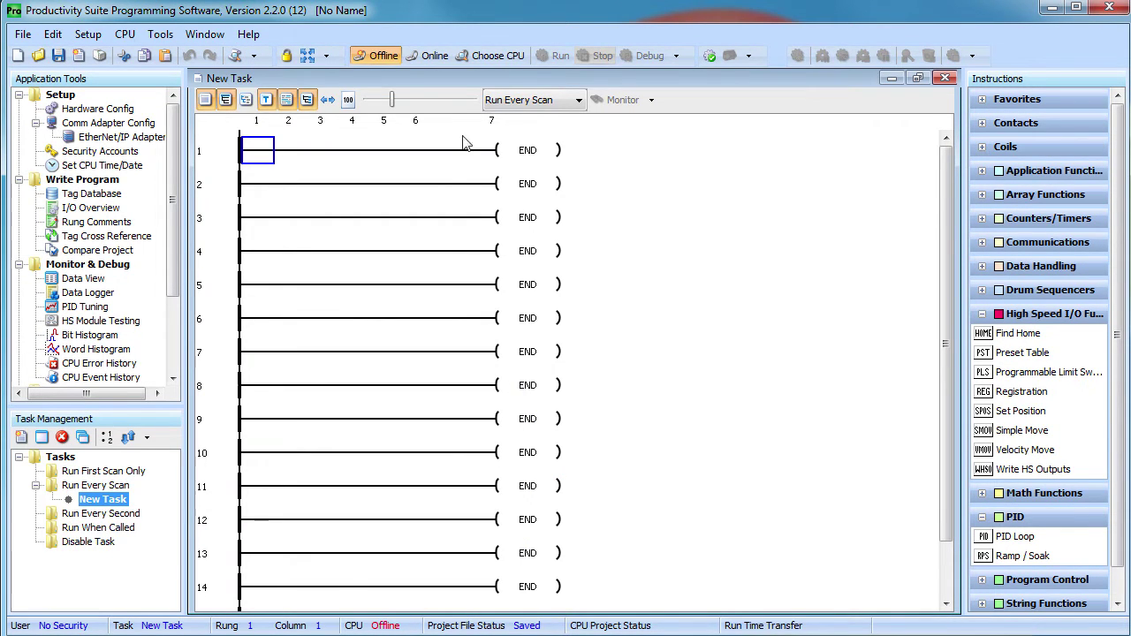
pyautogui.click(488, 56)
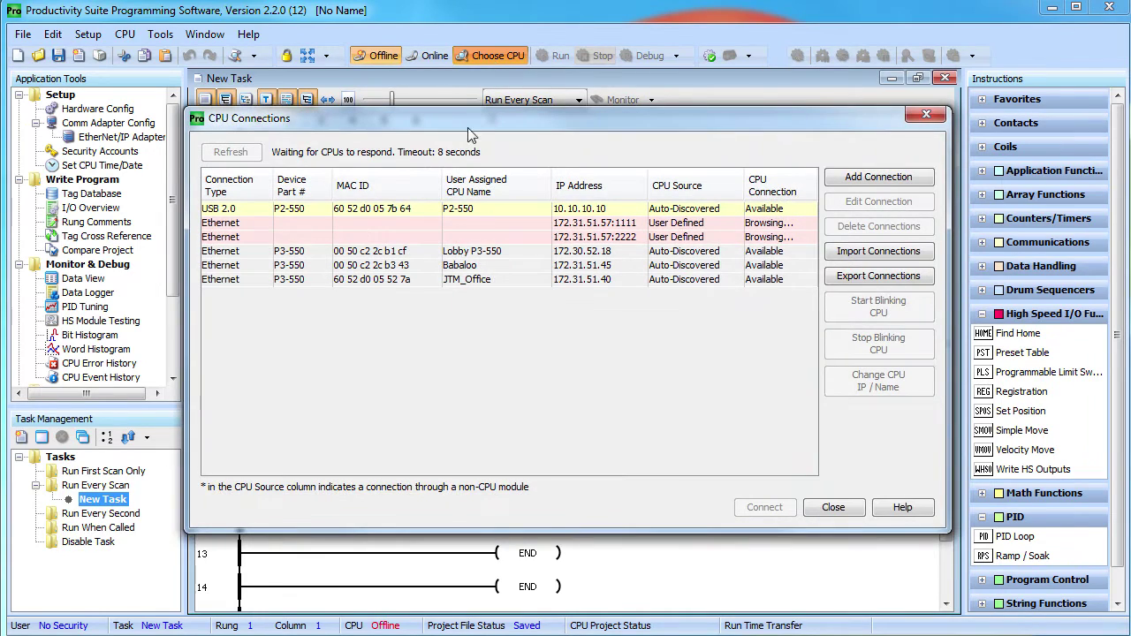
pyautogui.doubleClick(387, 210)
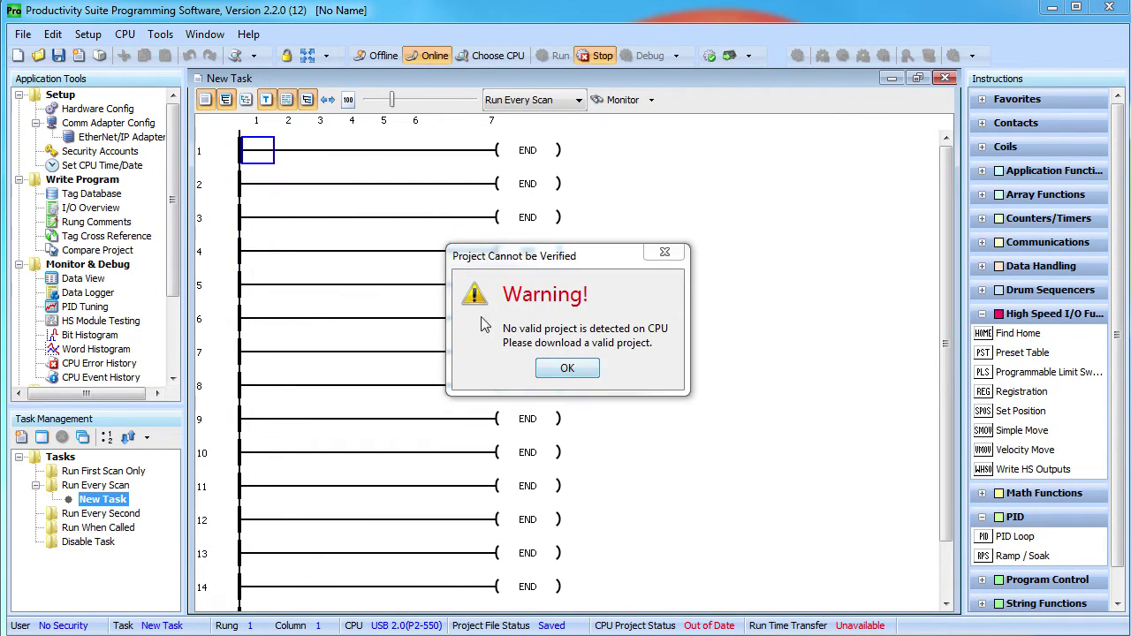
pyautogui.click(569, 371)
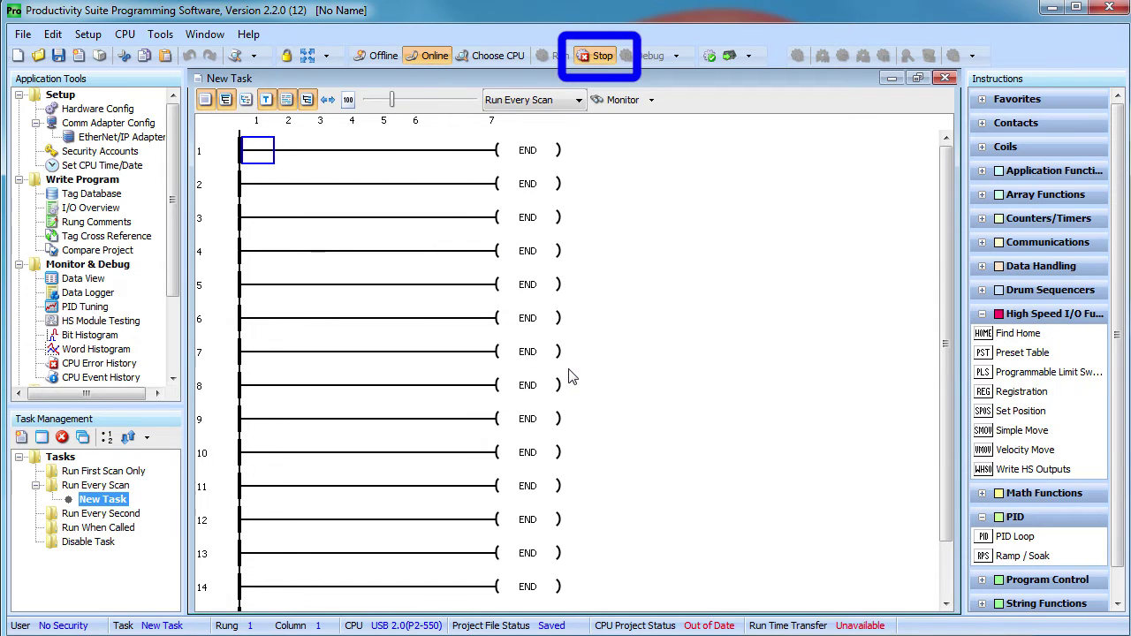
# - Read the P2-550 and its two P2-HSO modules into the hardware configuration, then close it
pyautogui.doubleClick(84, 110)
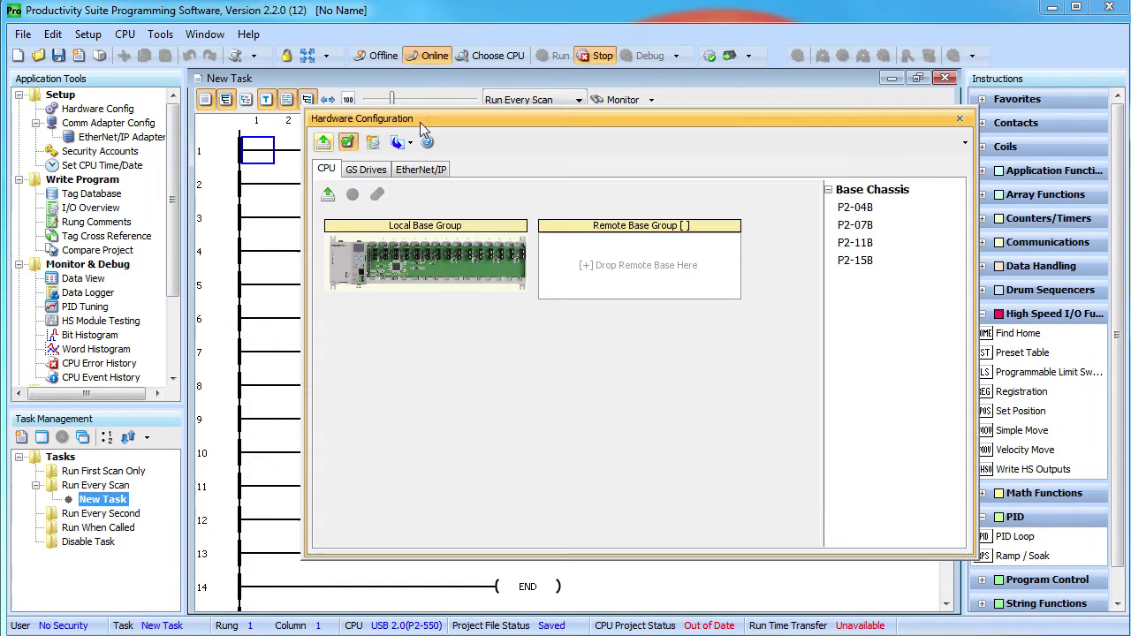
pyautogui.click(323, 143)
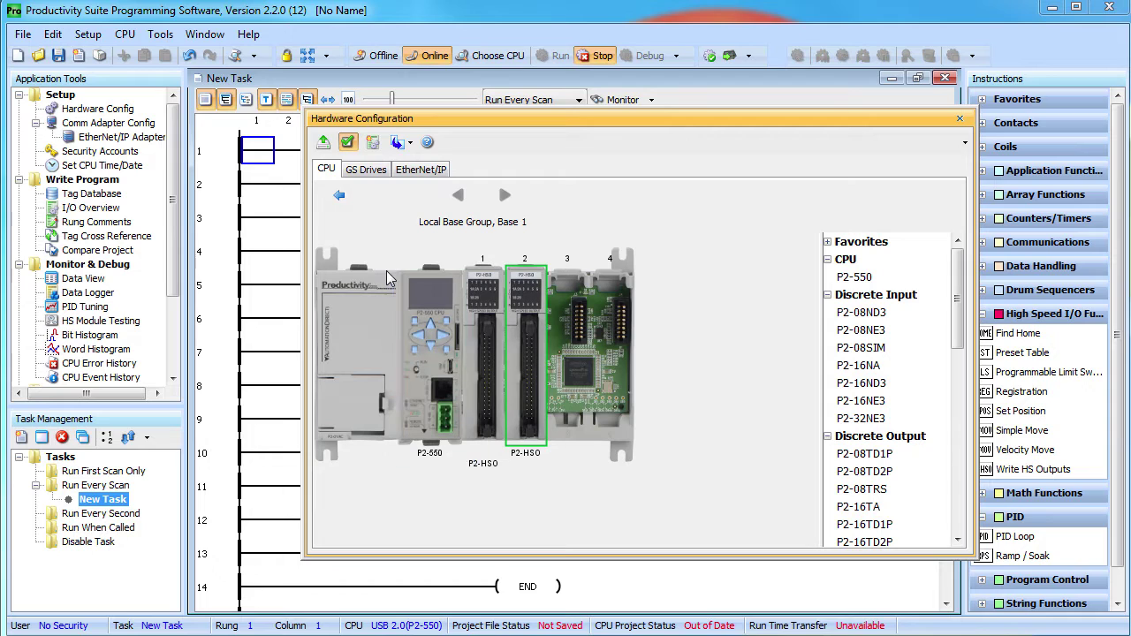
pyautogui.click(485, 309)
pyautogui.click(531, 327)
pyautogui.click(961, 120)
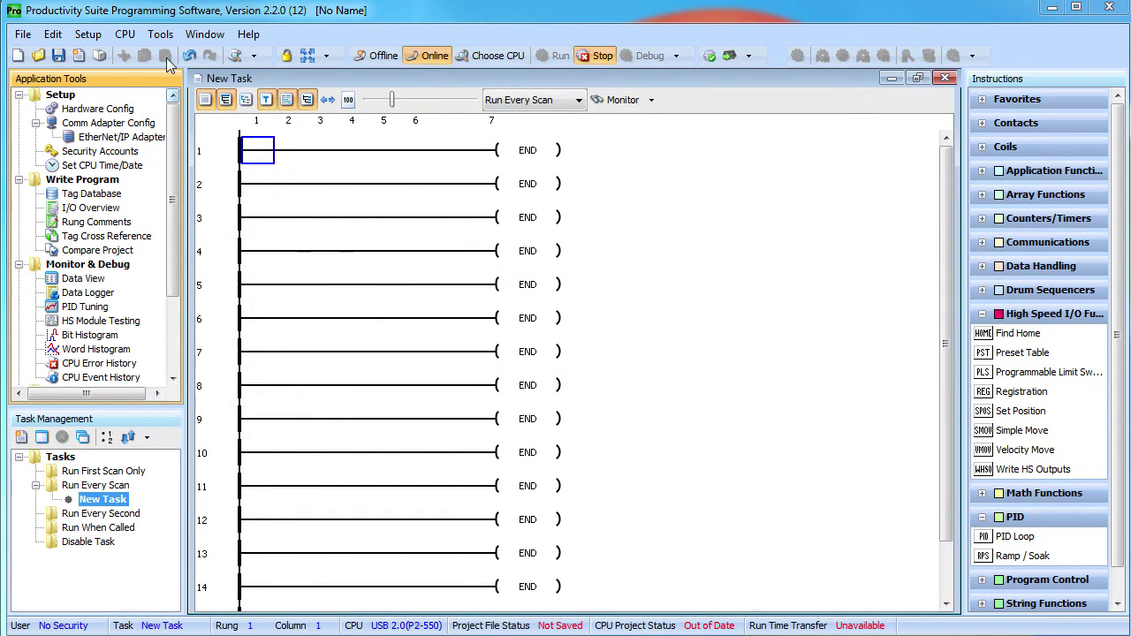
# - Open HS Testing, check both P2-HSO tabs, and start monitoring P2-HSO-0.1.1
pyautogui.click(160, 34)
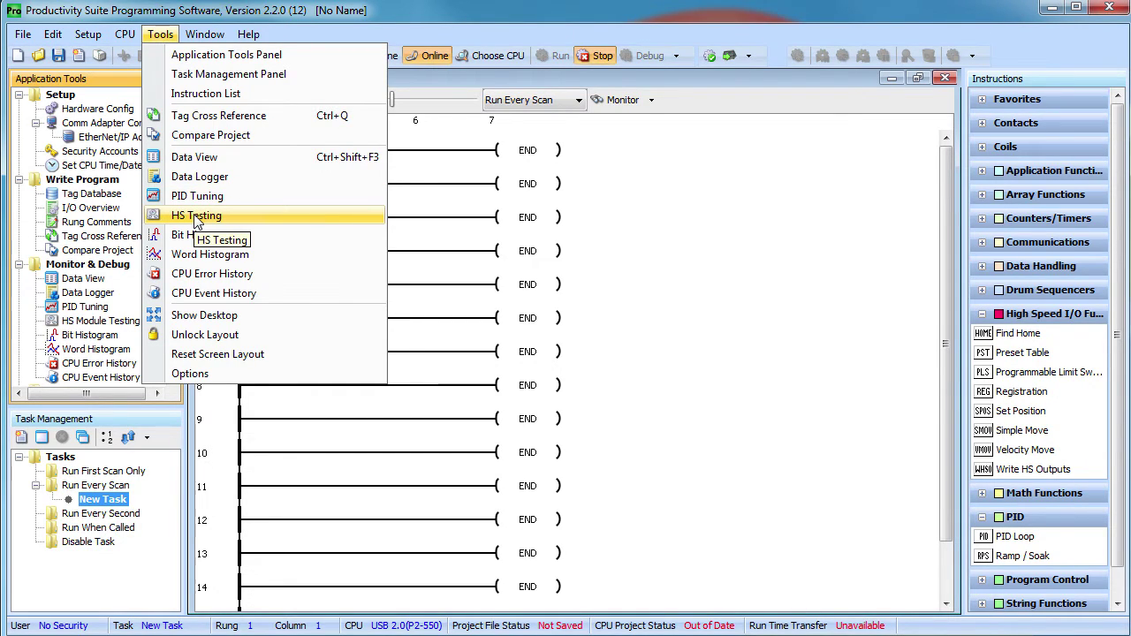
pyautogui.doubleClick(89, 321)
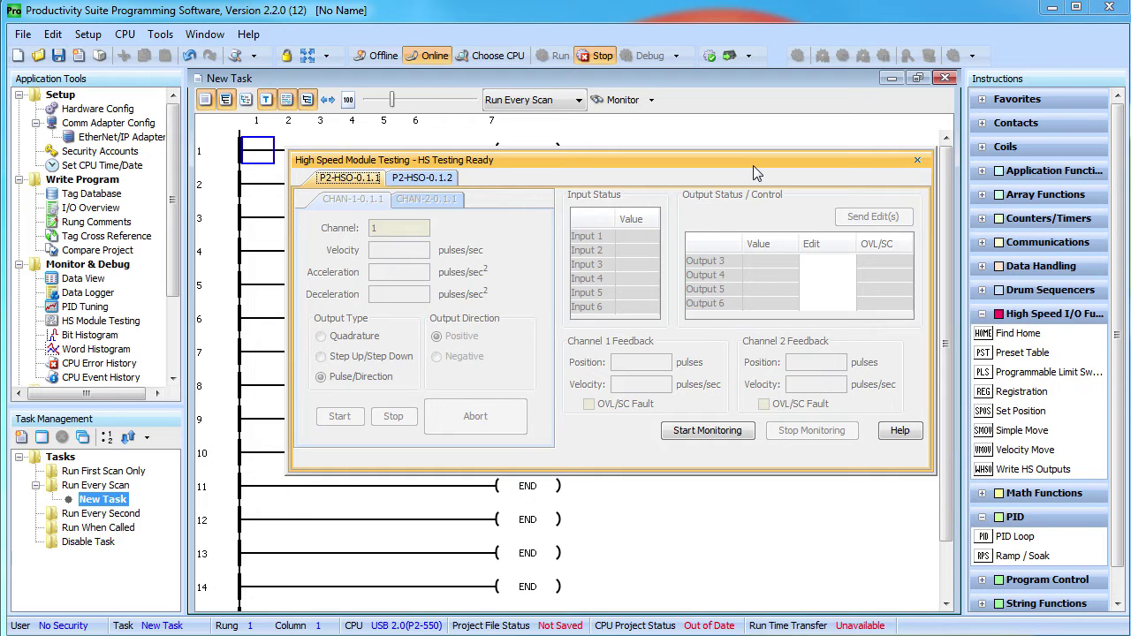
pyautogui.click(425, 181)
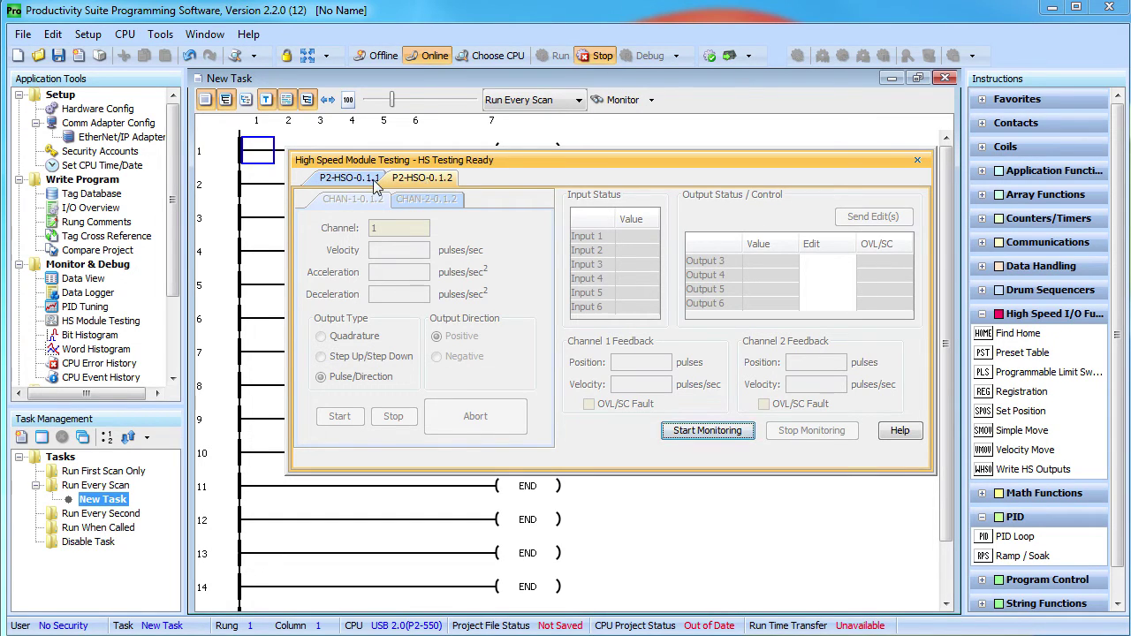
pyautogui.click(357, 180)
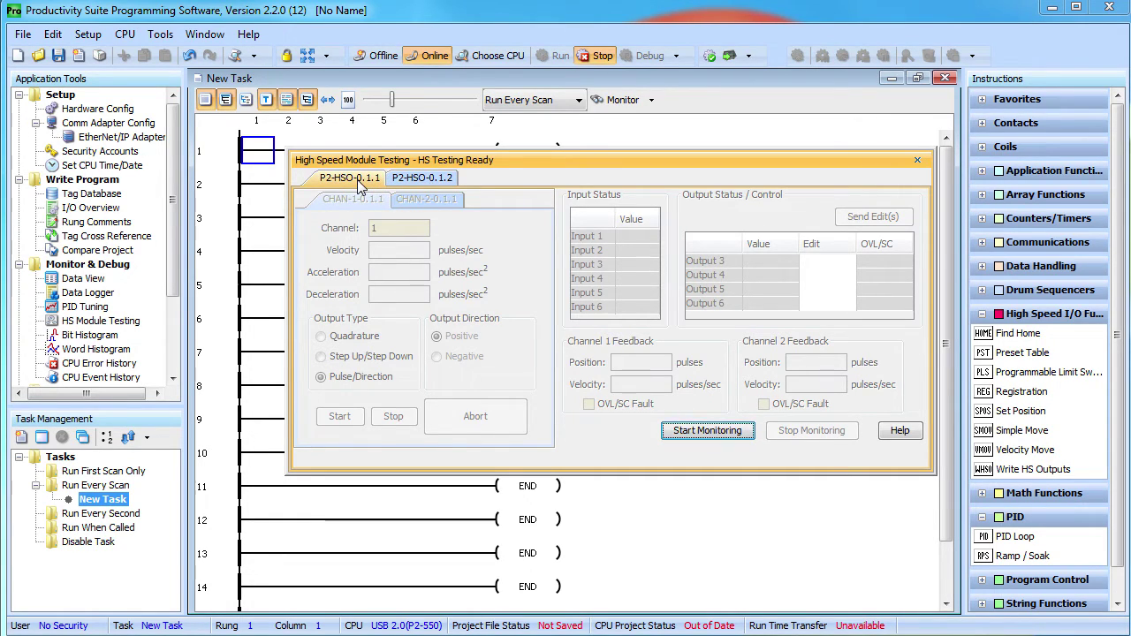
pyautogui.click(707, 431)
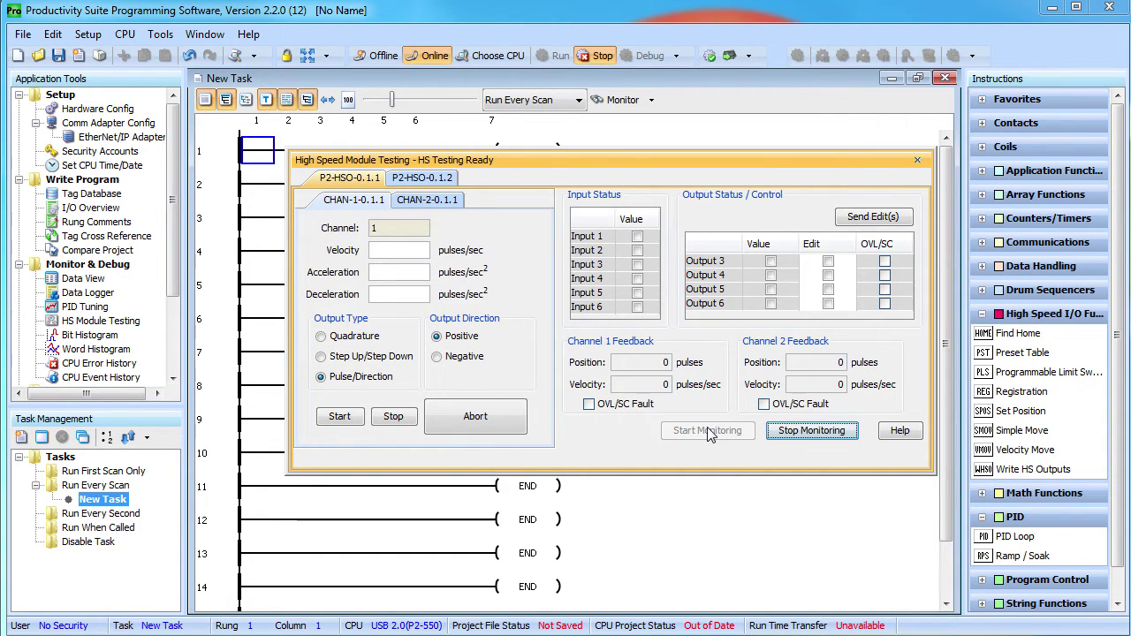
# - Give CHAN-1 velocity 20000 pulses/sec and acceleration and deceleration of 40000 pulses/sec²
pyautogui.click(437, 202)
pyautogui.click(385, 202)
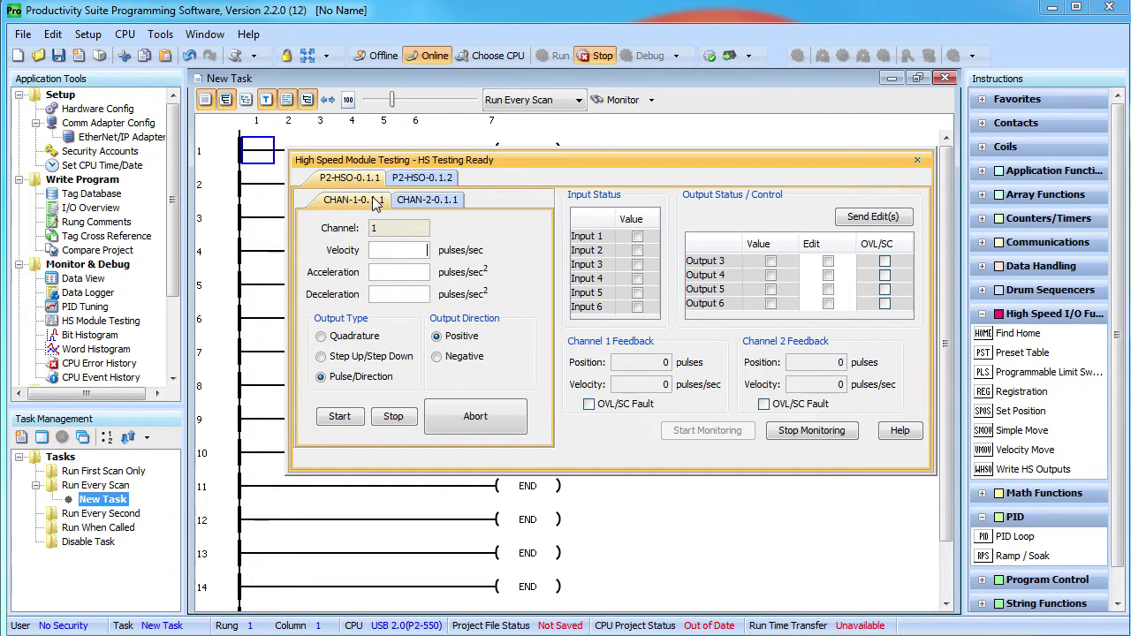
pyautogui.click(426, 251)
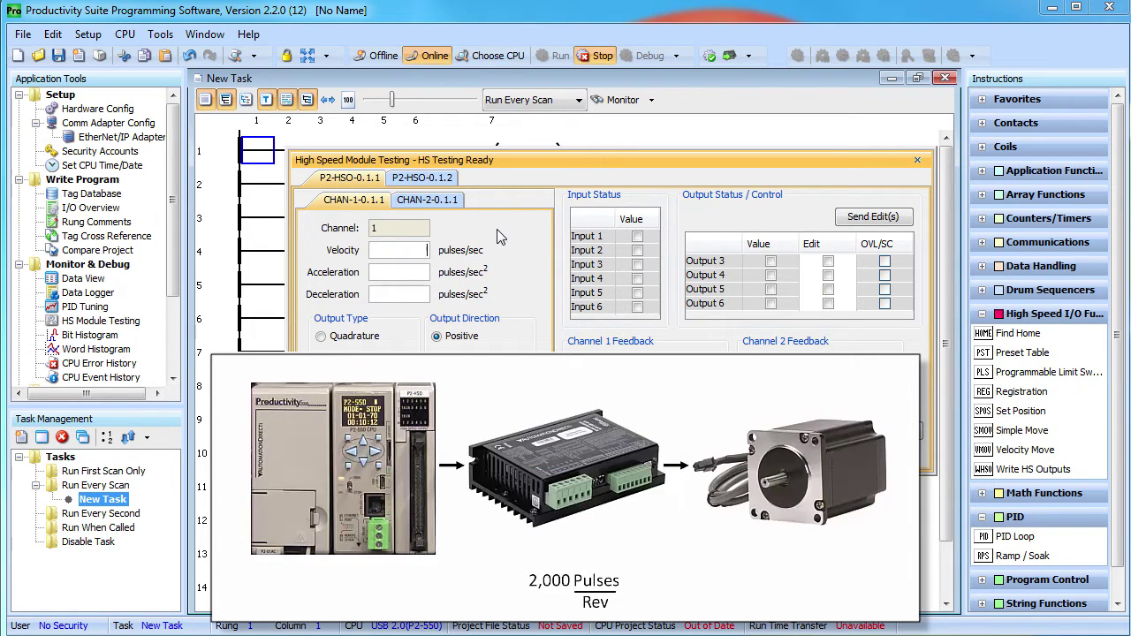
pyautogui.write('20000')
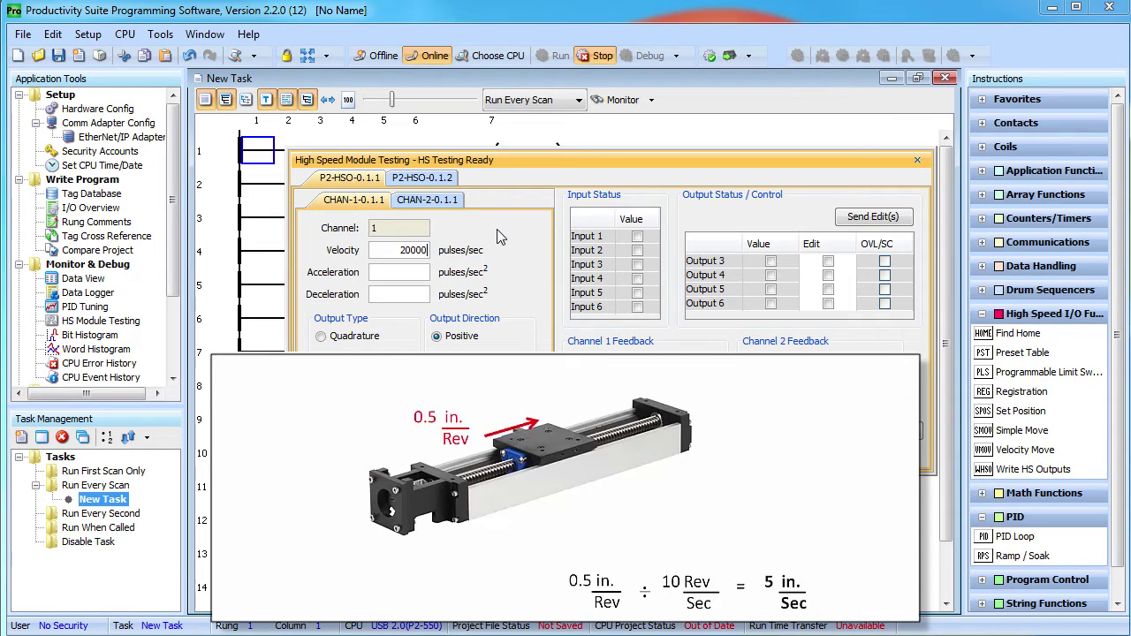
pyautogui.click(421, 272)
pyautogui.write('40000')
pyautogui.click(409, 295)
pyautogui.write('40000')
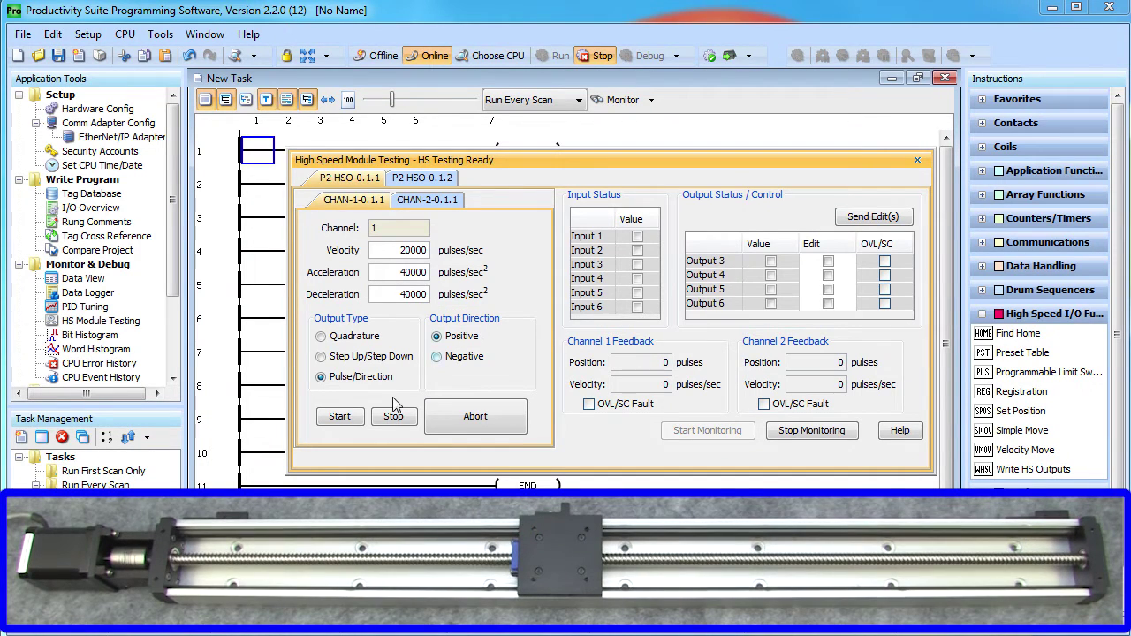
# - Jog the slide in the positive direction and stop it at 36157 pulses
pyautogui.click(340, 418)
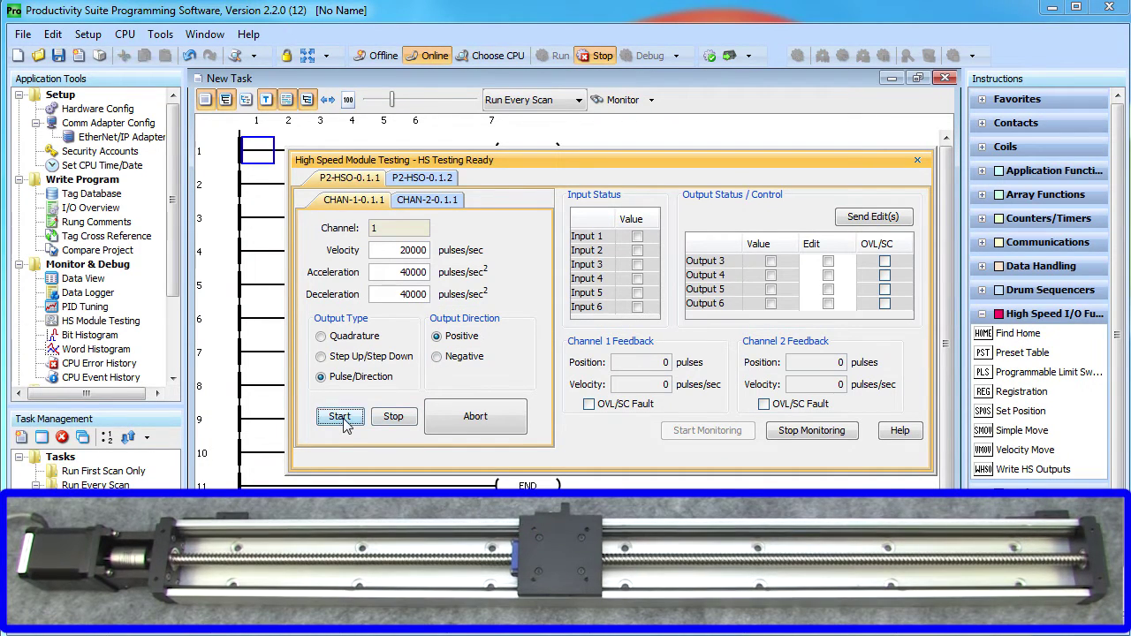
pyautogui.click(392, 417)
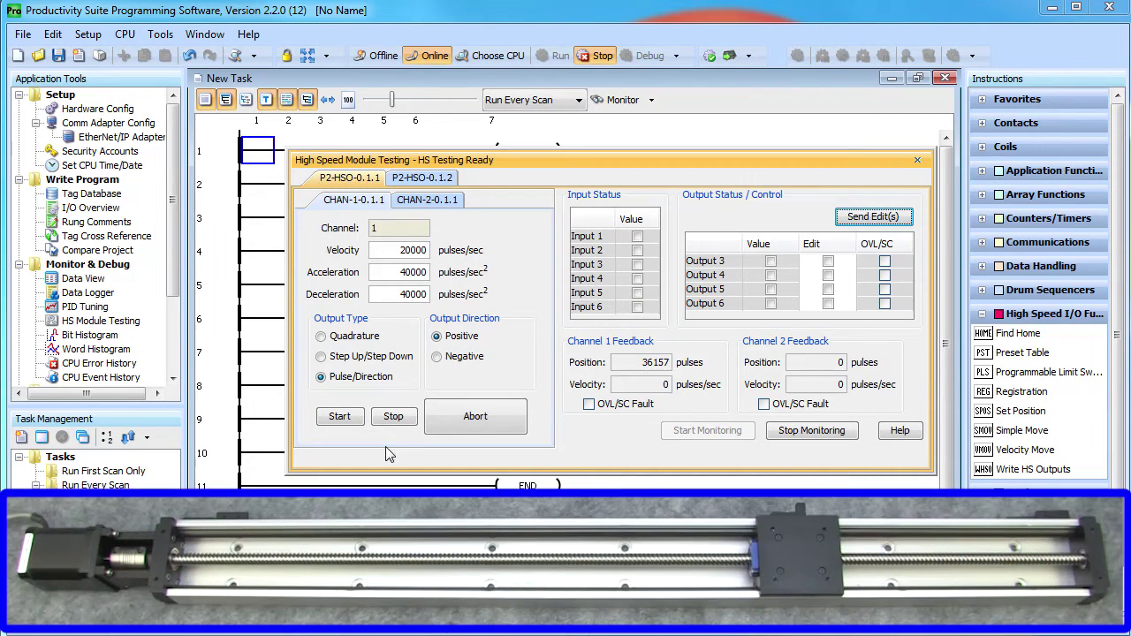
# - Jog the slide negatively to -41902 pulses, then set acceleration and deceleration to 0
pyautogui.click(438, 358)
pyautogui.click(341, 418)
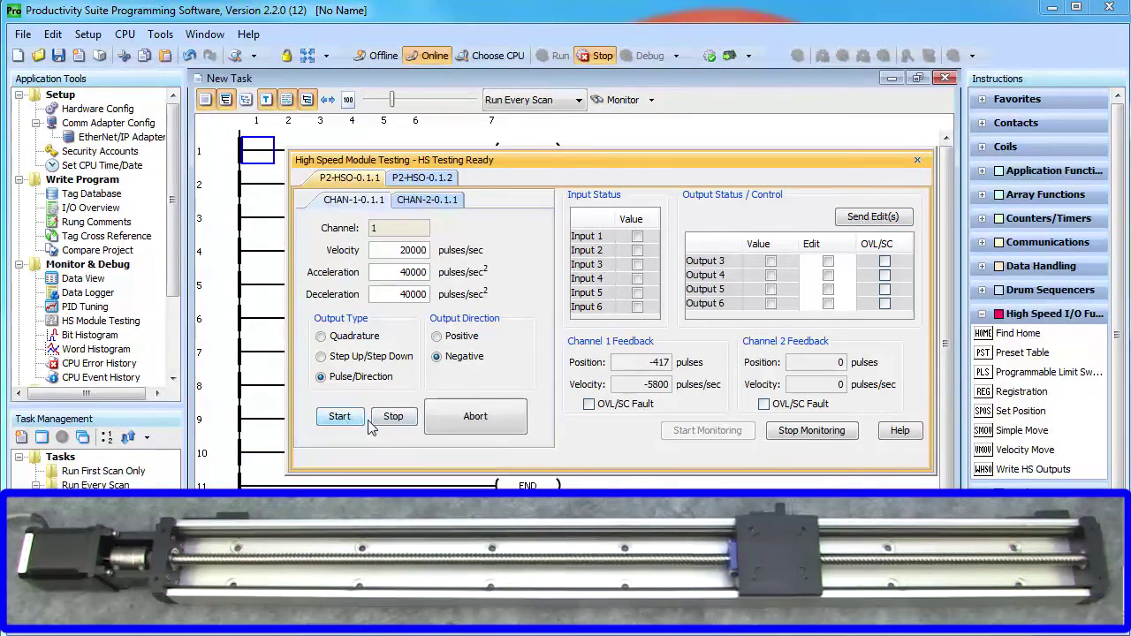
pyautogui.click(394, 419)
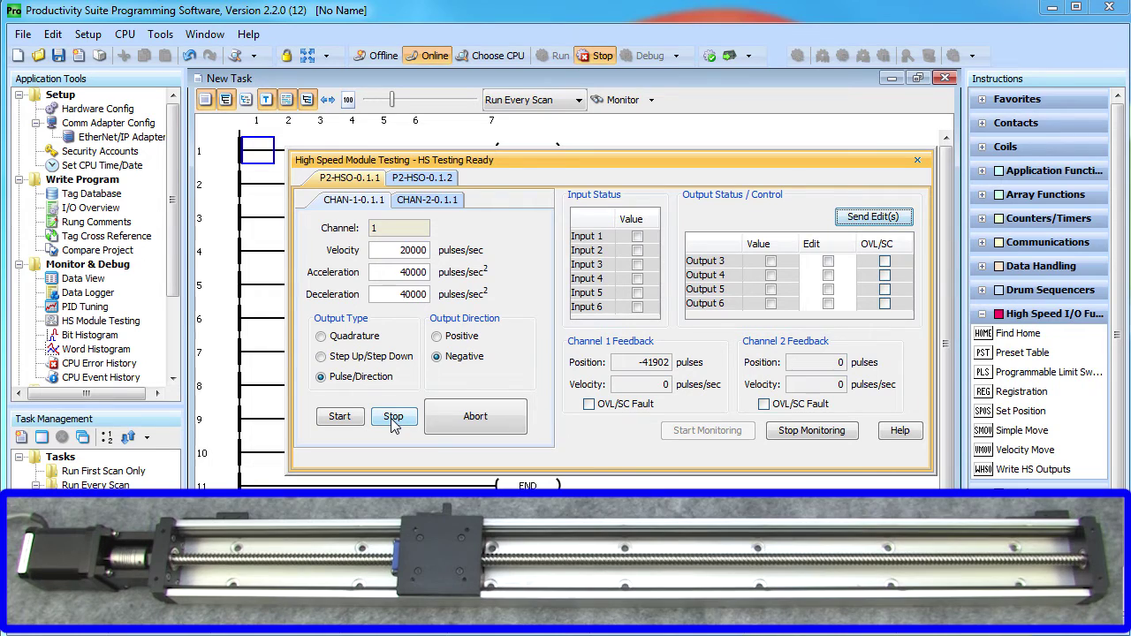
pyautogui.moveTo(398, 272); pyautogui.dragTo(435, 295)
pyautogui.write('00')
# - Attempt a run with zero ramps, then set acceleration and deceleration to 500
pyautogui.click(338, 419)
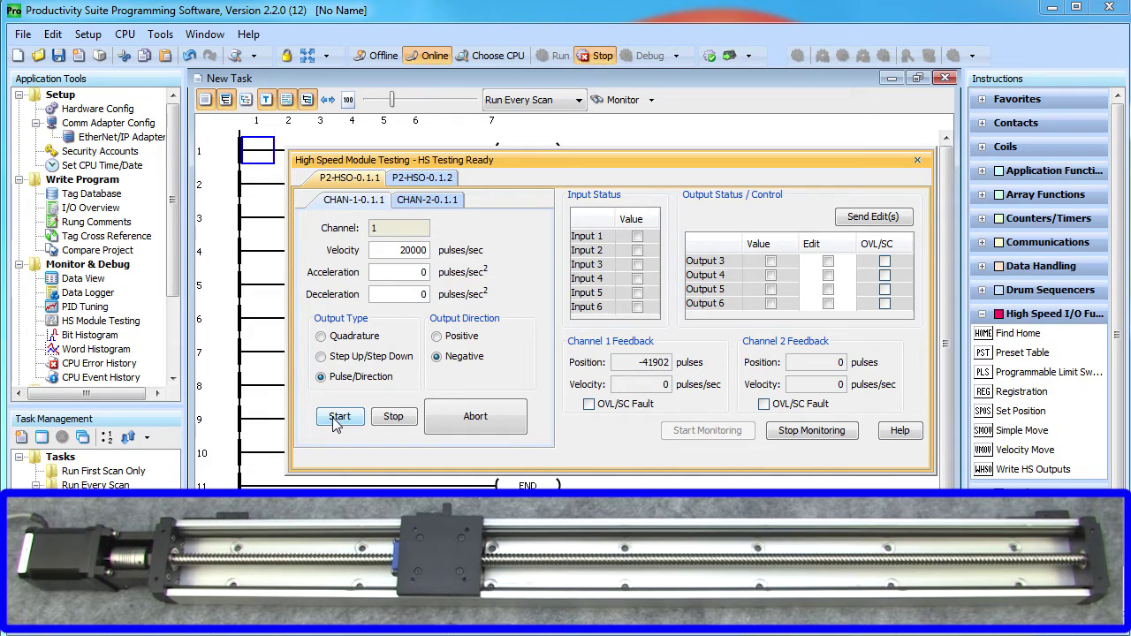
pyautogui.moveTo(402, 273); pyautogui.dragTo(436, 285)
pyautogui.write('500')
pyautogui.moveTo(417, 295); pyautogui.dragTo(440, 305)
pyautogui.write('500')
# - Run a gentle negative move, stop it, and abort to reset position feedback to 0
pyautogui.click(341, 420)
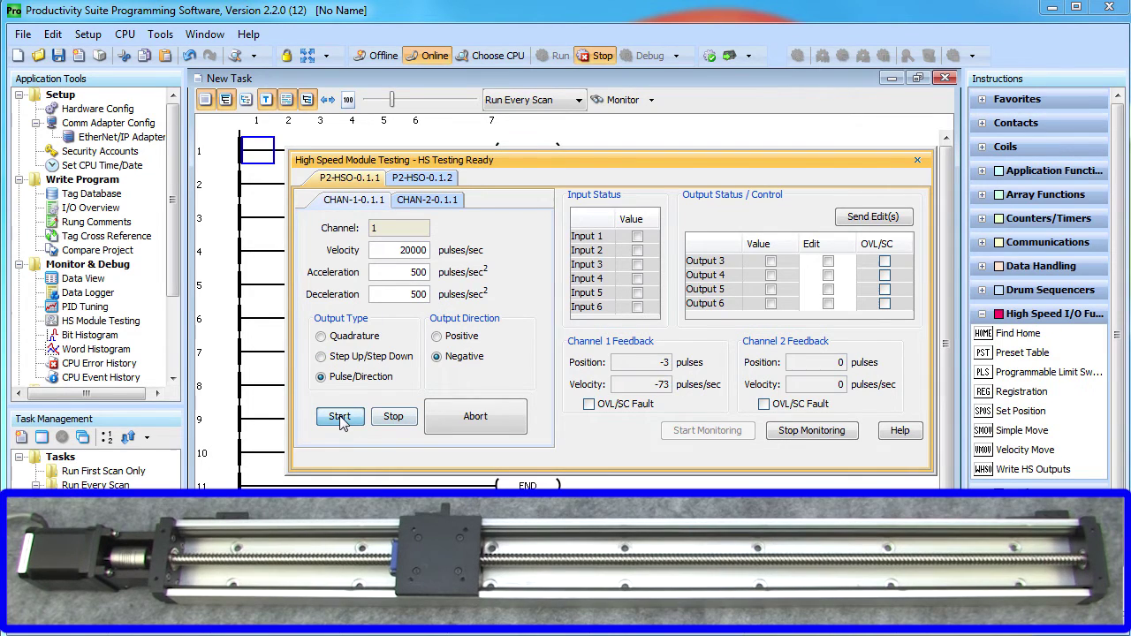
pyautogui.click(390, 426)
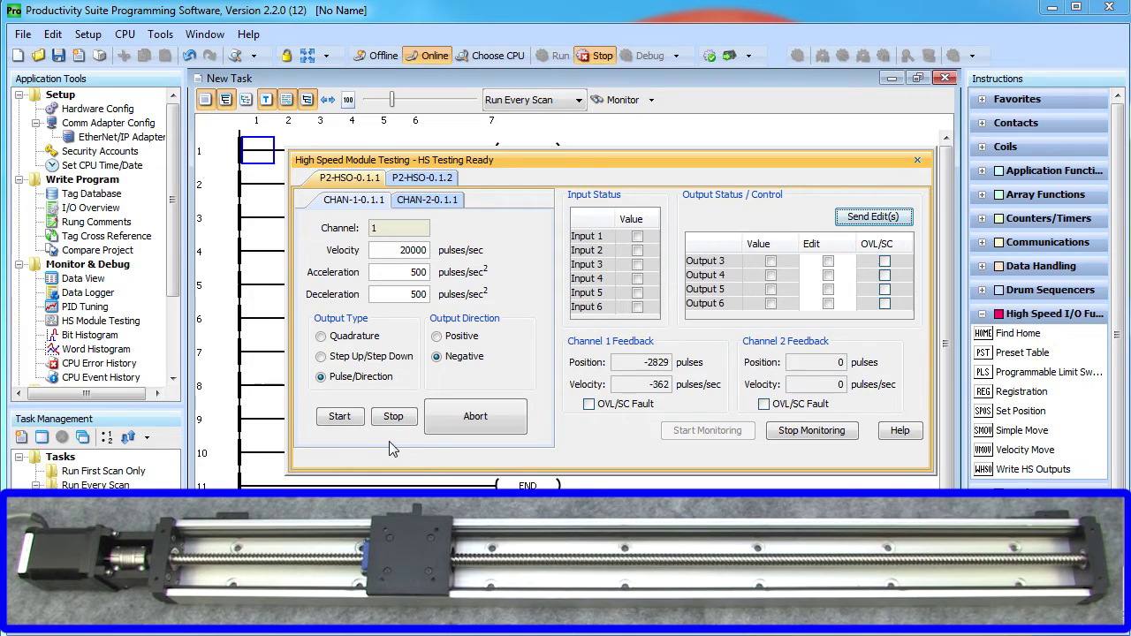
pyautogui.click(460, 424)
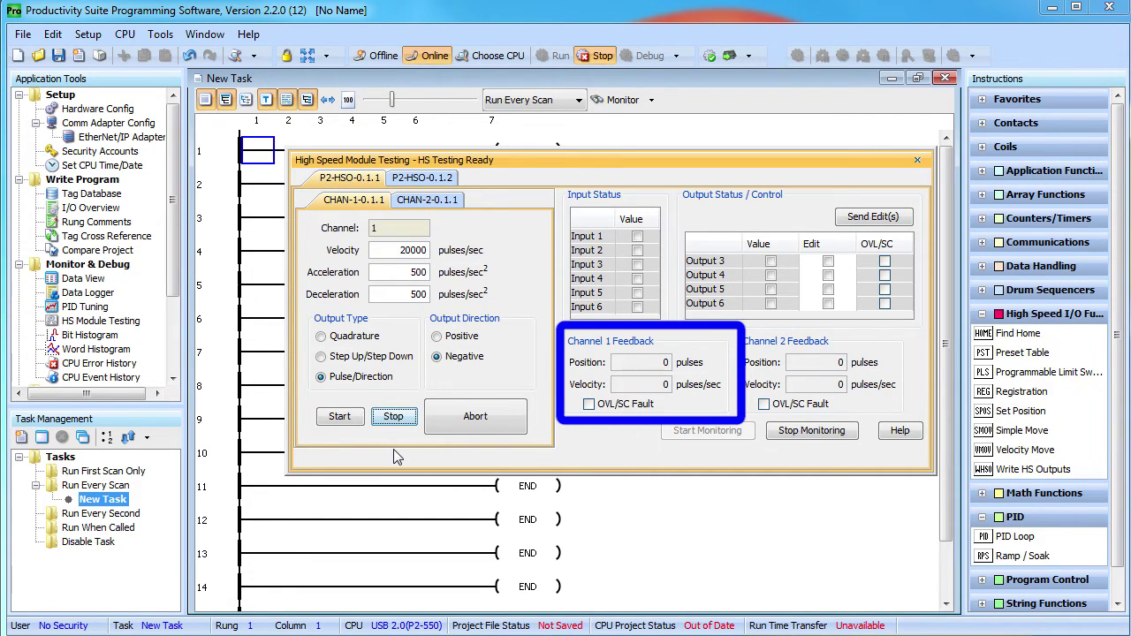
# - Jog the slide negatively again and ramp it down to a stop at -3061 pulses
pyautogui.click(344, 421)
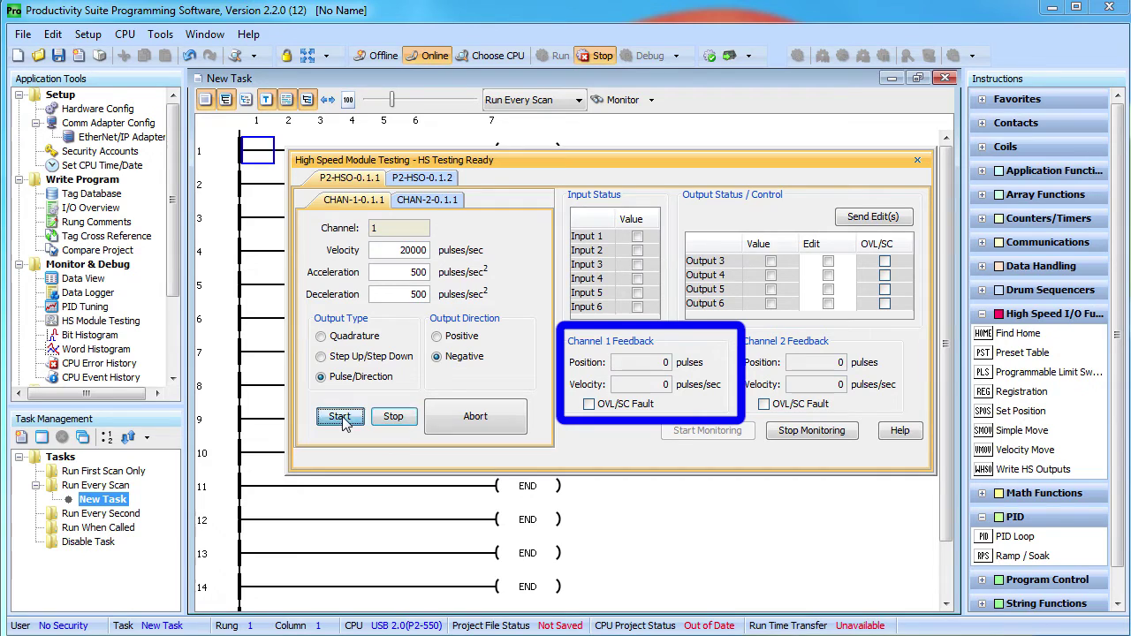
pyautogui.click(389, 419)
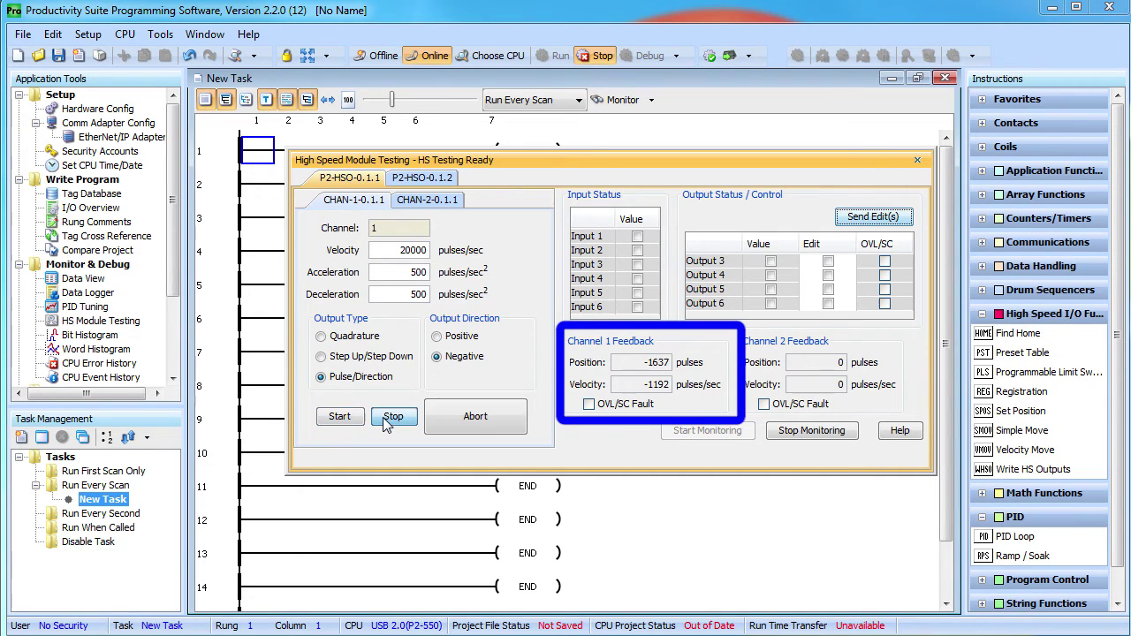